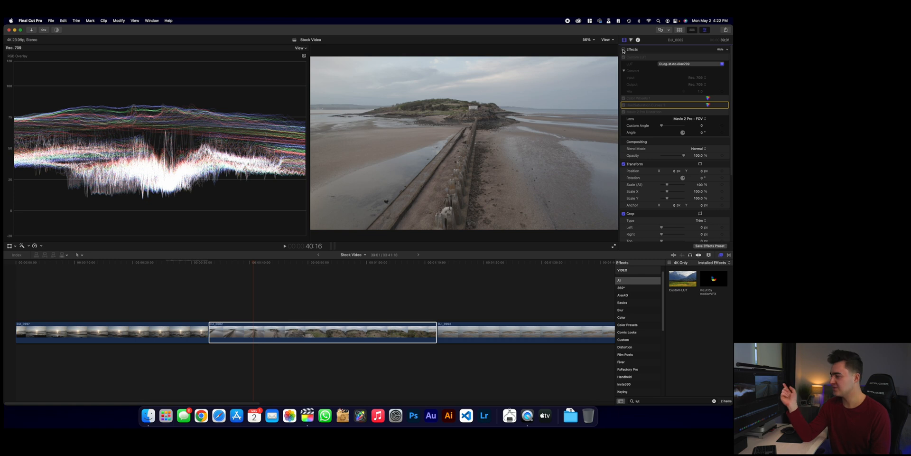
# View the sunset clip, and compare the DJI_0002 clip with its existing effects enabled and disabled.
pyautogui.click(73, 332)
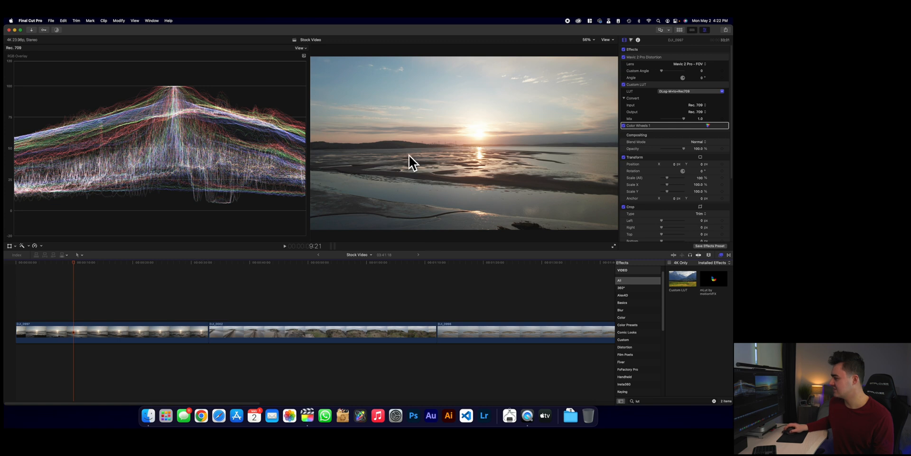
pyautogui.click(257, 332)
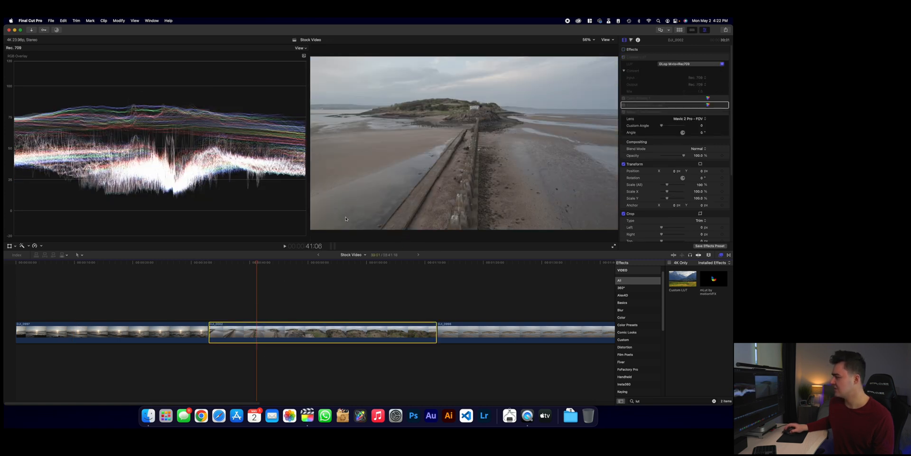
pyautogui.click(624, 49)
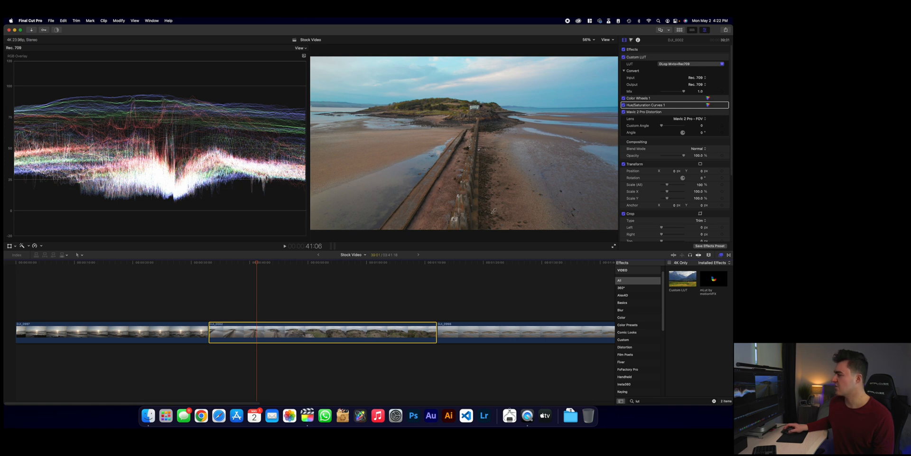
pyautogui.click(623, 49)
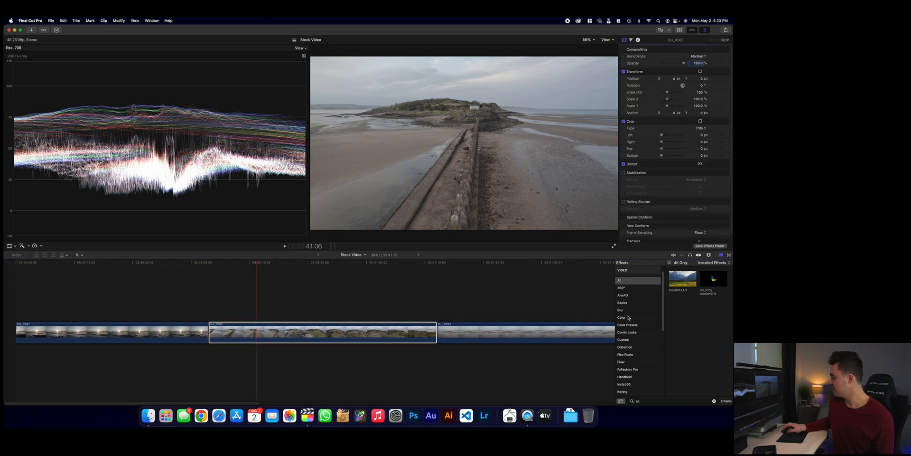
# Apply the Mavic 2 Pro Distortion effect from the Film Poets category to the DJI_0002 clip.
pyautogui.scroll(-2, 629, 317)
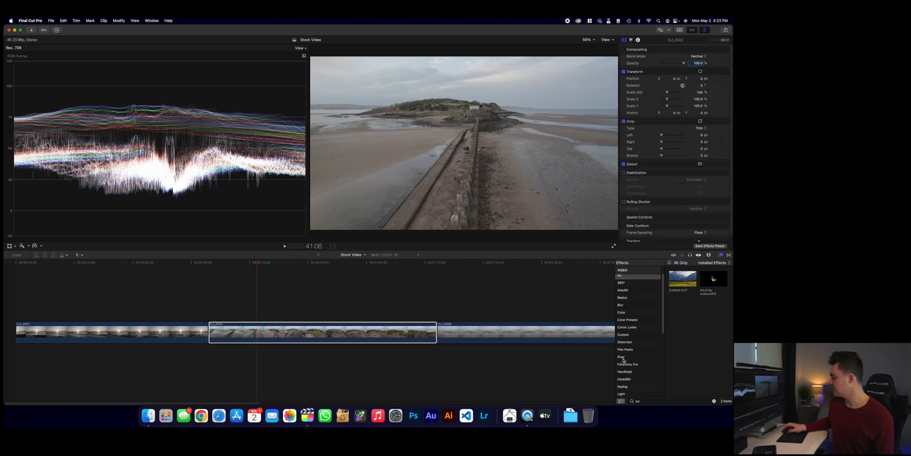
pyautogui.click(630, 343)
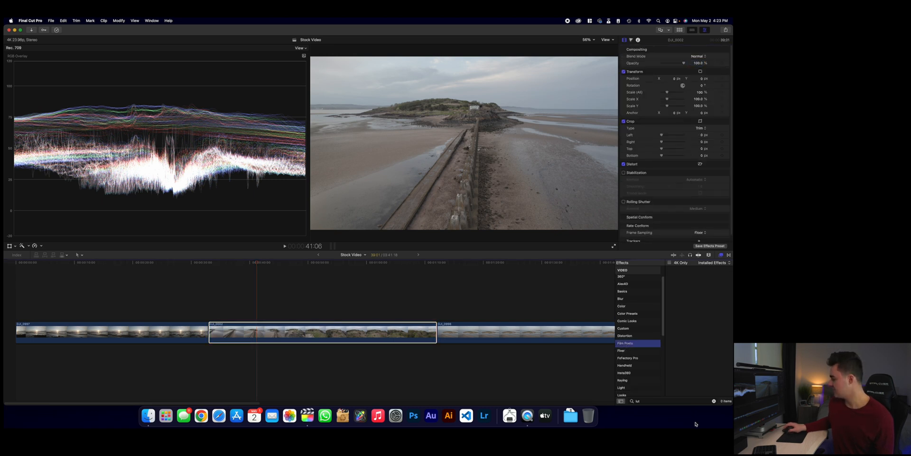
pyautogui.click(713, 401)
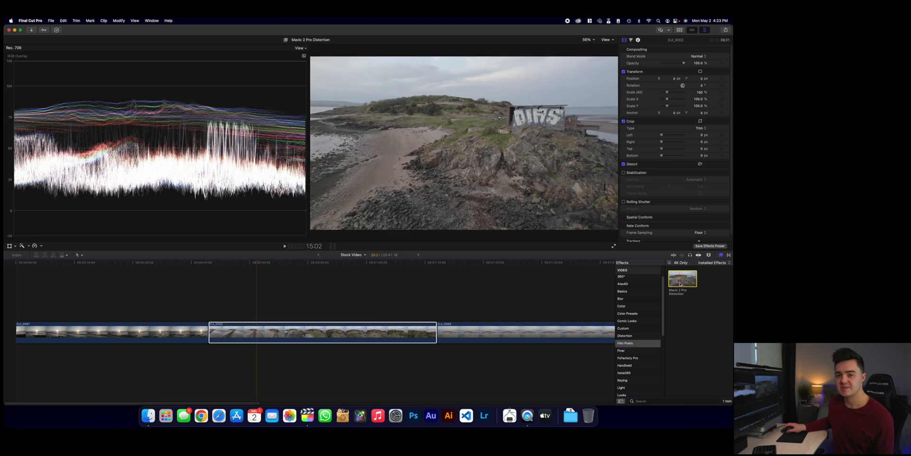
pyautogui.moveTo(681, 284); pyautogui.dragTo(266, 339)
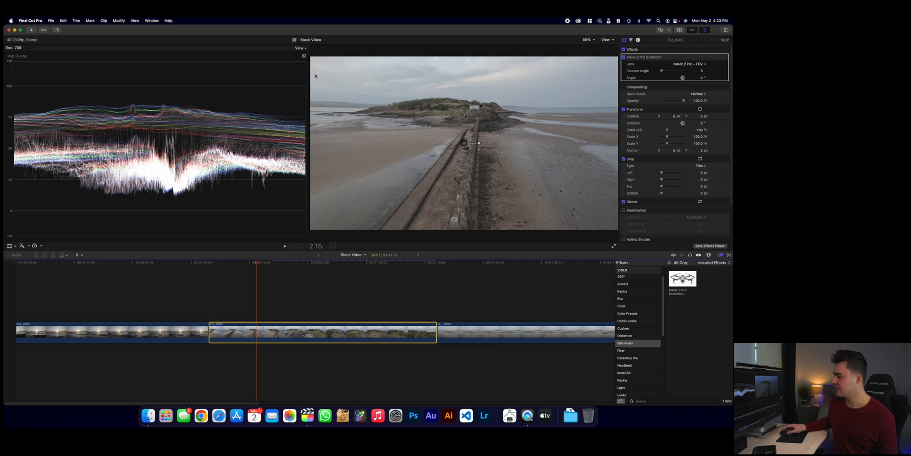
# Switch the Mavic 2 Pro Distortion effect off and on to compare the image with and without lens correction.
pyautogui.click(623, 57)
pyautogui.click(624, 57)
pyautogui.click(624, 57)
pyautogui.click(624, 58)
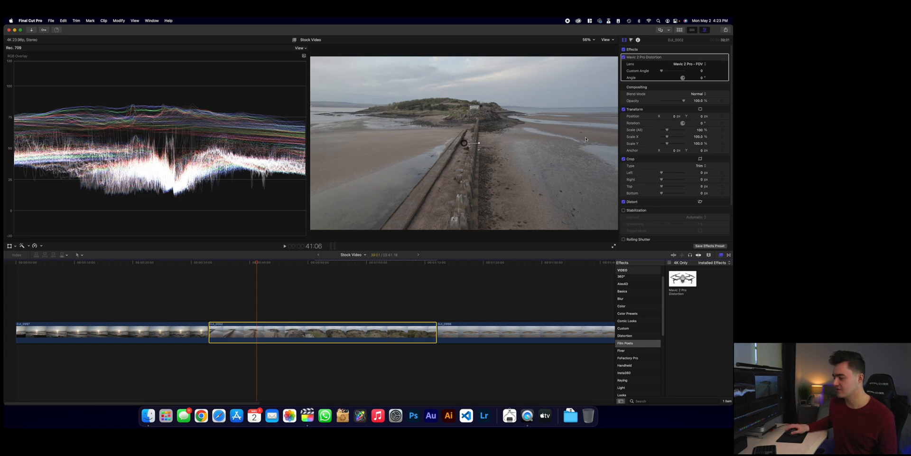
# Search all video effects for "lut", add the Custom LUT effect to the DJI_0002 clip and open its LUT choices.
pyautogui.click(683, 279)
pyautogui.scroll(2, 633, 291)
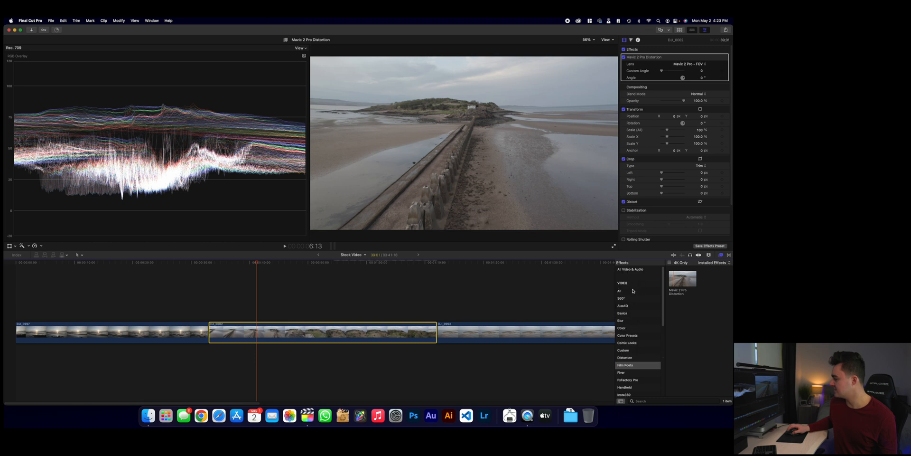
pyautogui.click(645, 291)
pyautogui.click(637, 401)
pyautogui.write('lut')
pyautogui.moveTo(683, 279); pyautogui.dragTo(267, 330)
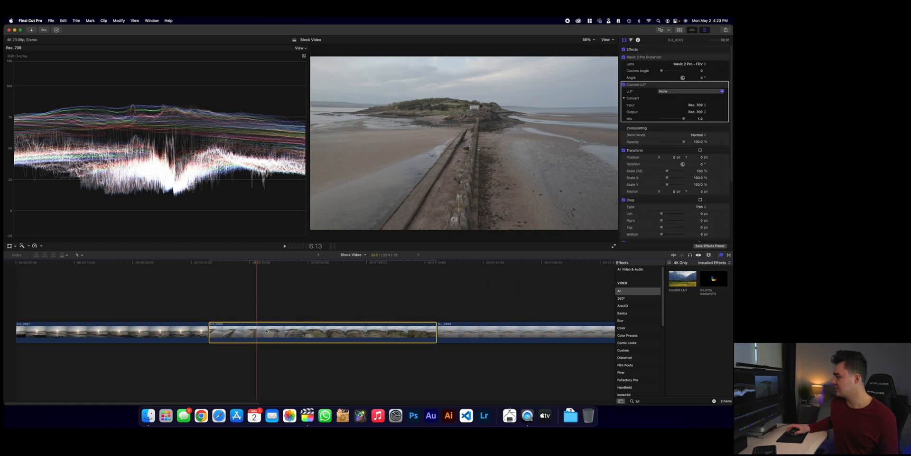
pyautogui.click(665, 92)
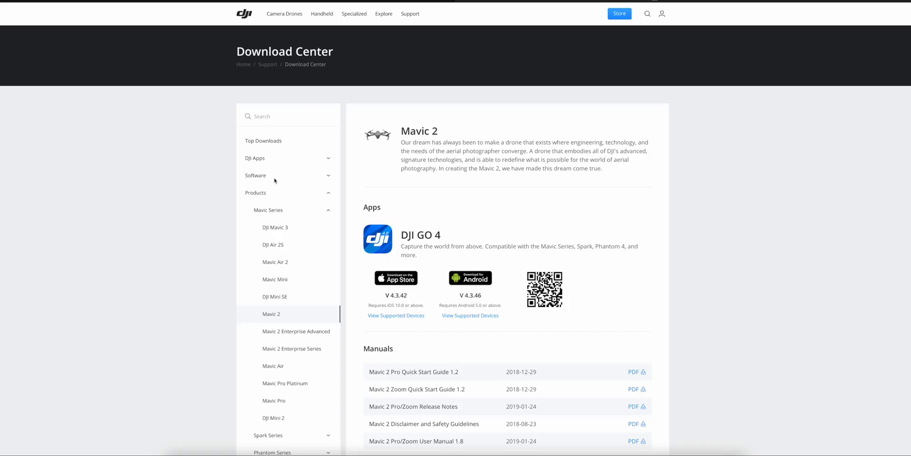
# Look up the DJI Air 2S downloads and the DLog-M to Rec709 LUT in DJI's Download Center in the browser.
pyautogui.click(275, 245)
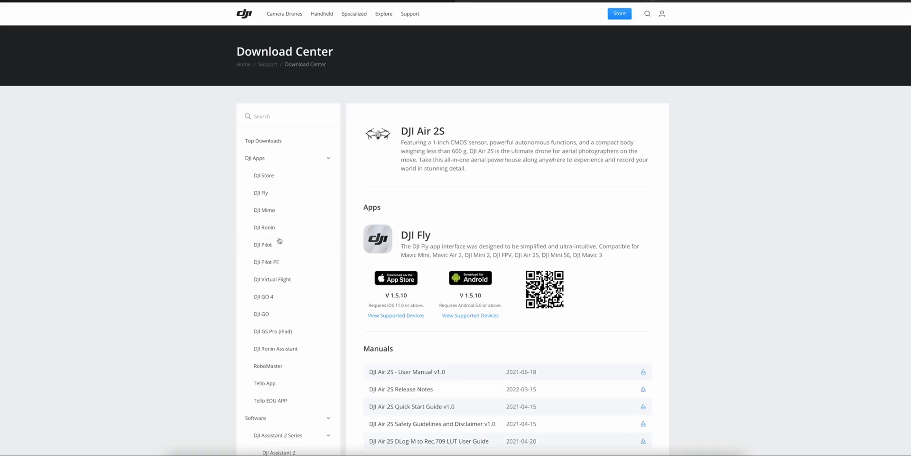
pyautogui.scroll(-4, 476, 246)
pyautogui.scroll(-1, 477, 248)
pyautogui.moveTo(367, 223); pyautogui.dragTo(491, 223)
pyautogui.scroll(-14, 506, 229)
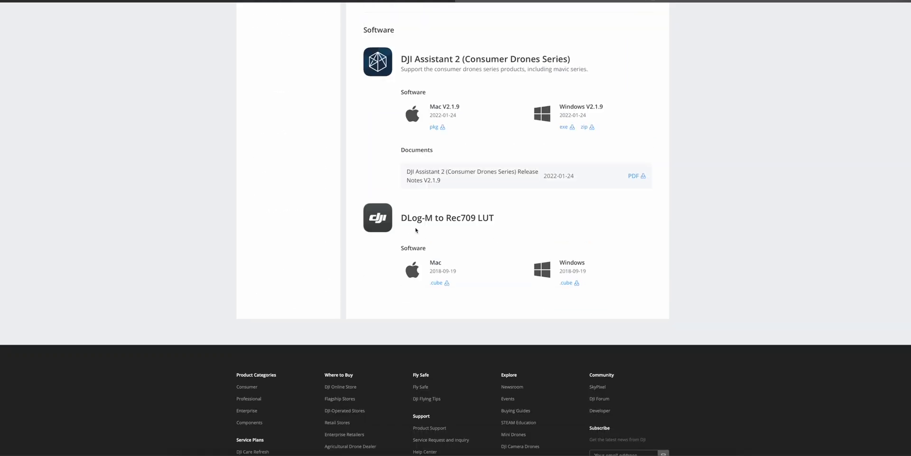
pyautogui.moveTo(400, 218); pyautogui.dragTo(502, 217)
pyautogui.click(442, 290)
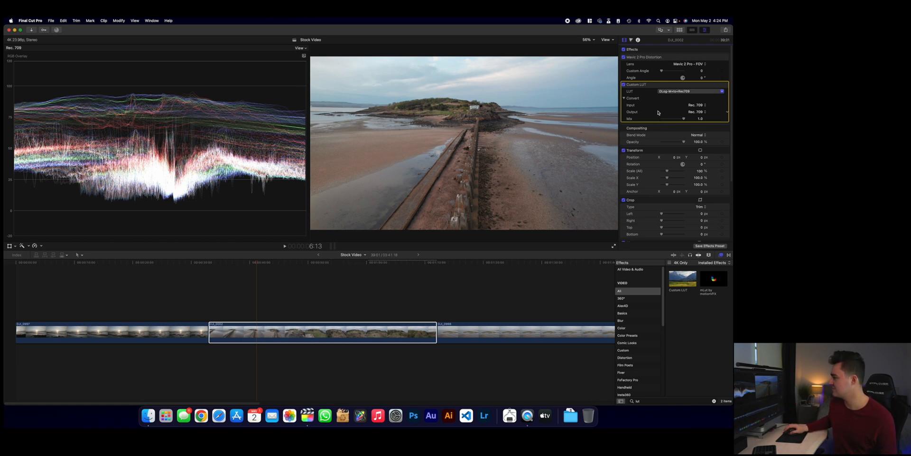
# Compare the clip with and without the Custom LUT in Final Cut Pro, and add a Color Wheels correction.
pyautogui.click(624, 84)
pyautogui.click(624, 84)
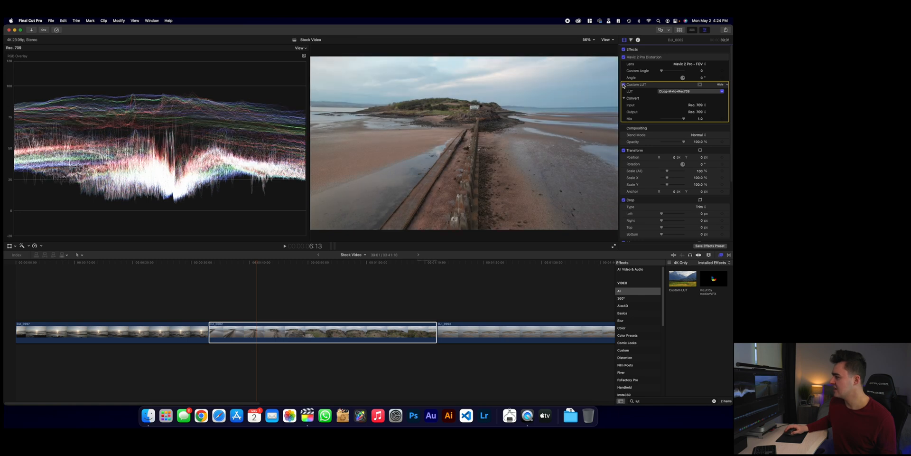
pyautogui.click(631, 40)
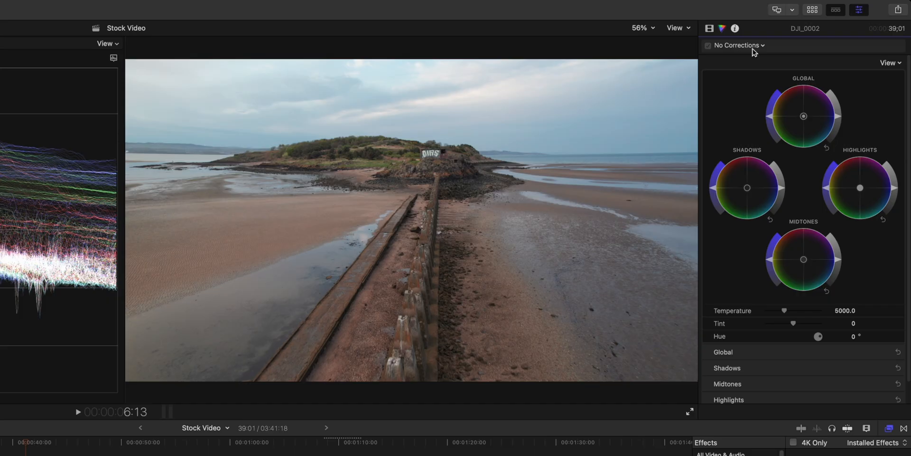
pyautogui.click(648, 50)
pyautogui.click(652, 71)
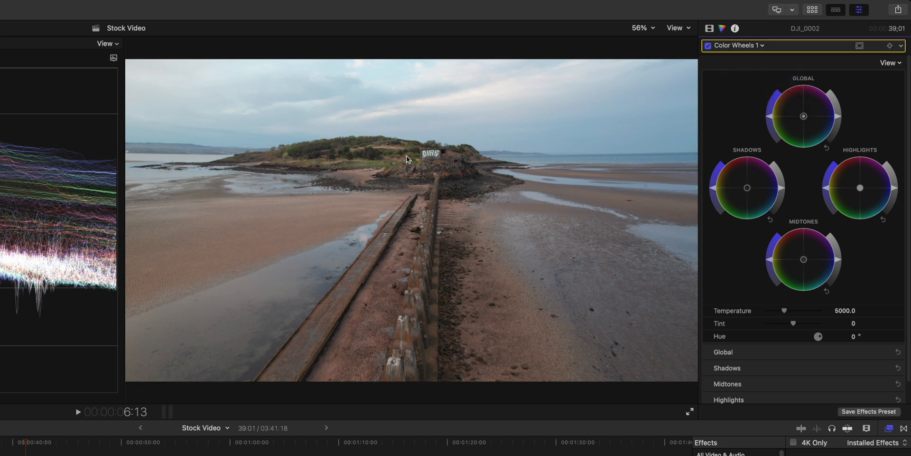
# Darken the shadows slightly and the midtones more with Color Wheels 1, and set temperature to 4985 and tint to 3.0.
pyautogui.moveTo(780, 189); pyautogui.dragTo(781, 191)
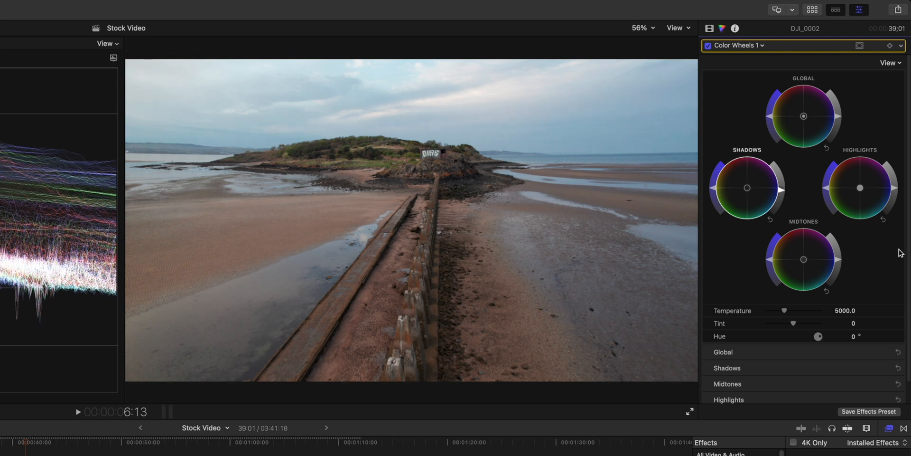
pyautogui.moveTo(838, 260); pyautogui.dragTo(838, 270)
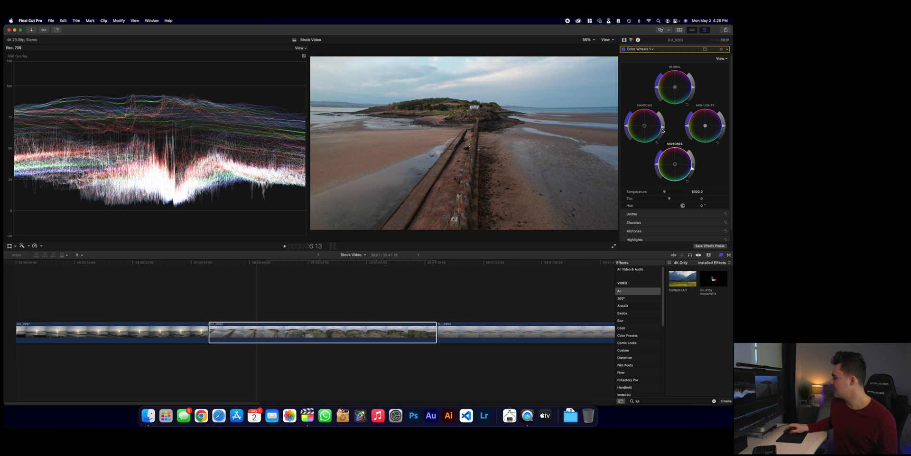
pyautogui.moveTo(663, 128); pyautogui.dragTo(663, 125)
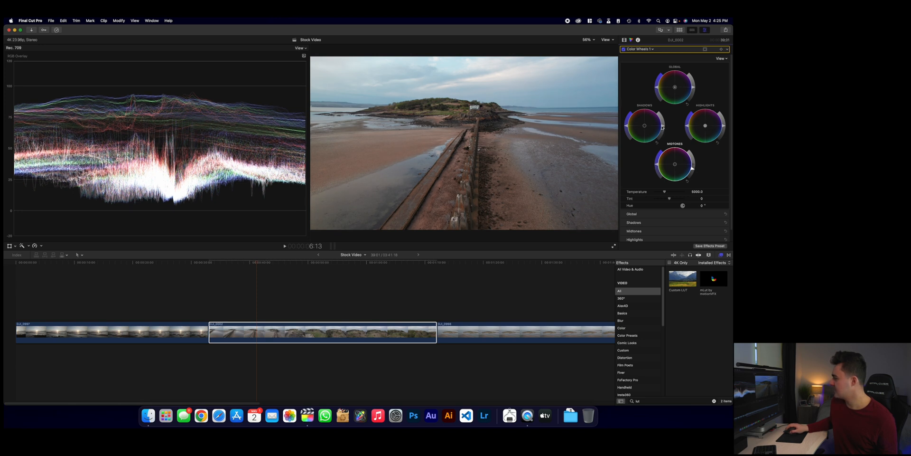
pyautogui.moveTo(692, 169); pyautogui.dragTo(692, 171)
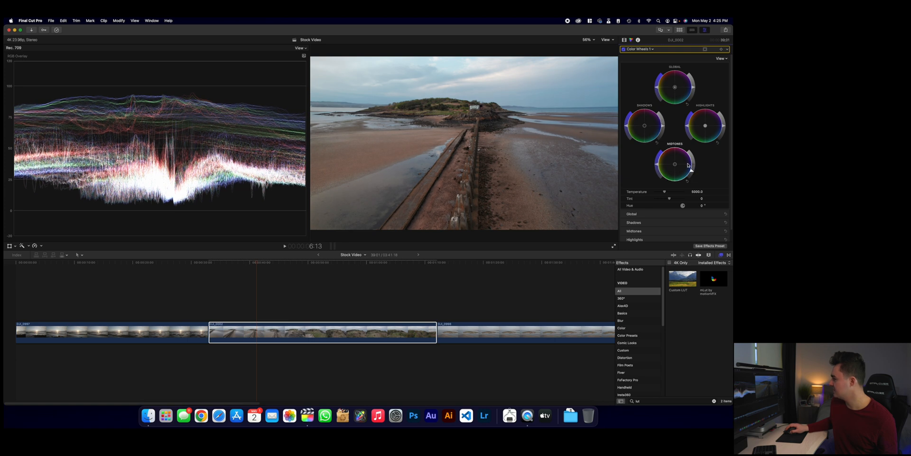
pyautogui.moveTo(664, 126); pyautogui.dragTo(663, 126)
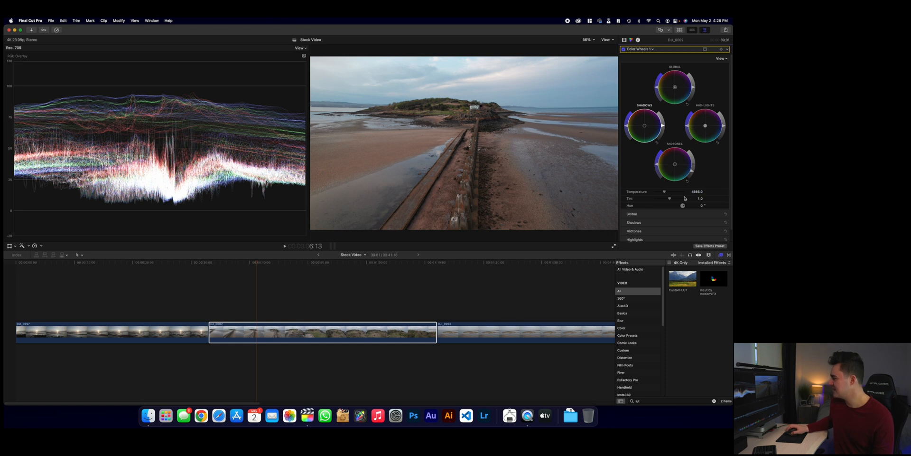
pyautogui.moveTo(669, 199); pyautogui.dragTo(671, 199)
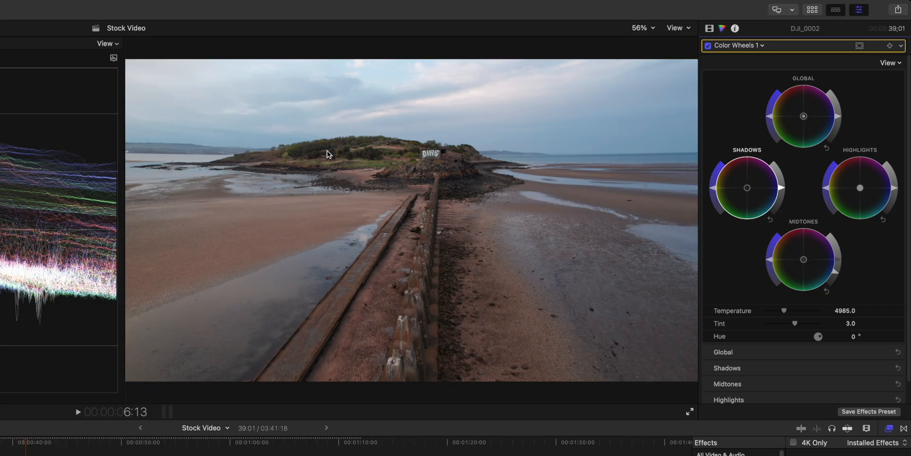
# Add a Hue/Saturation Curves correction and slightly shift the sampled island and sand colors on the Hue vs Hue curve.
pyautogui.click(757, 47)
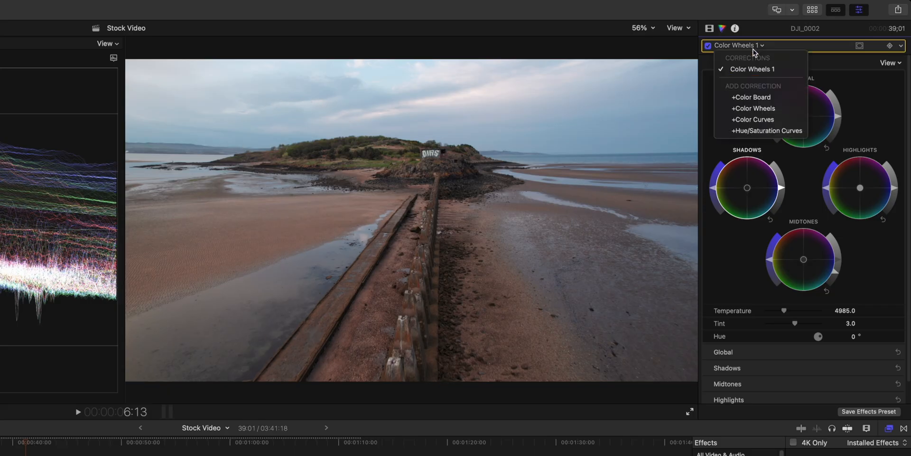
pyautogui.click(762, 131)
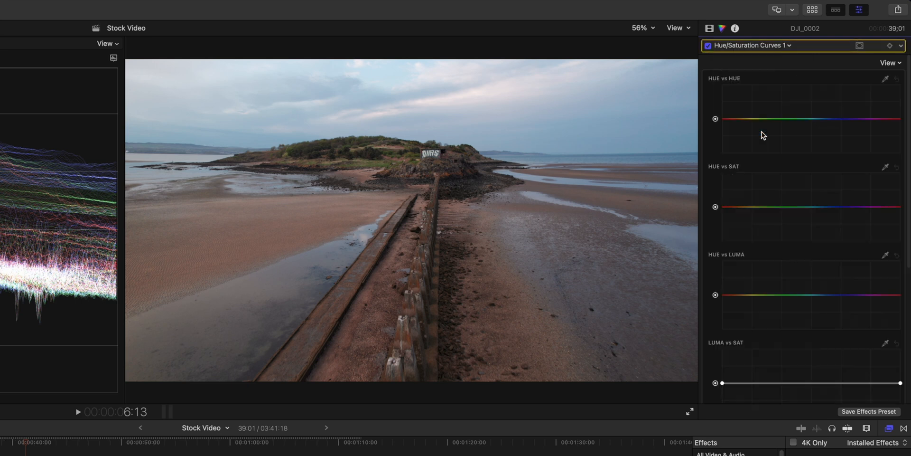
pyautogui.click(884, 80)
pyautogui.click(367, 161)
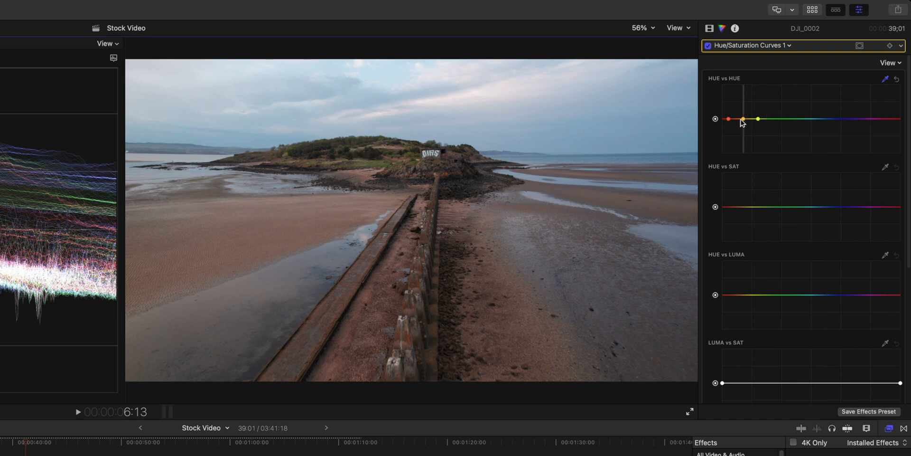
pyautogui.moveTo(743, 118); pyautogui.dragTo(743, 117)
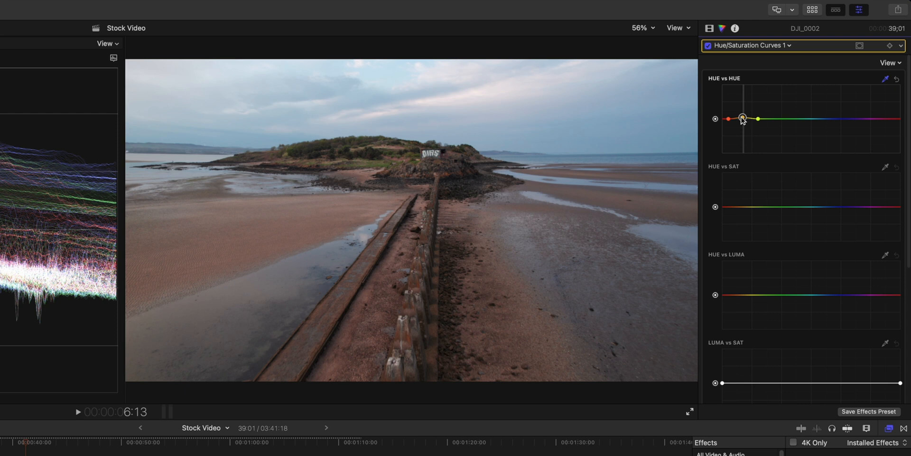
pyautogui.click(285, 224)
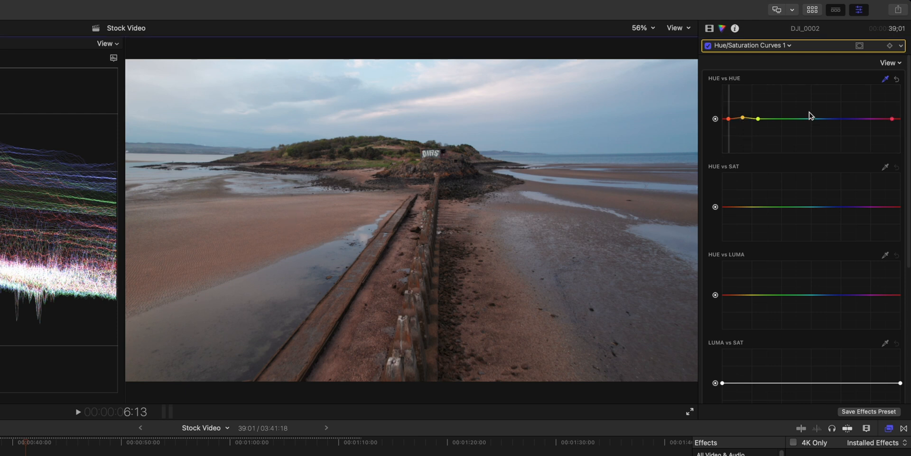
pyautogui.click(729, 119)
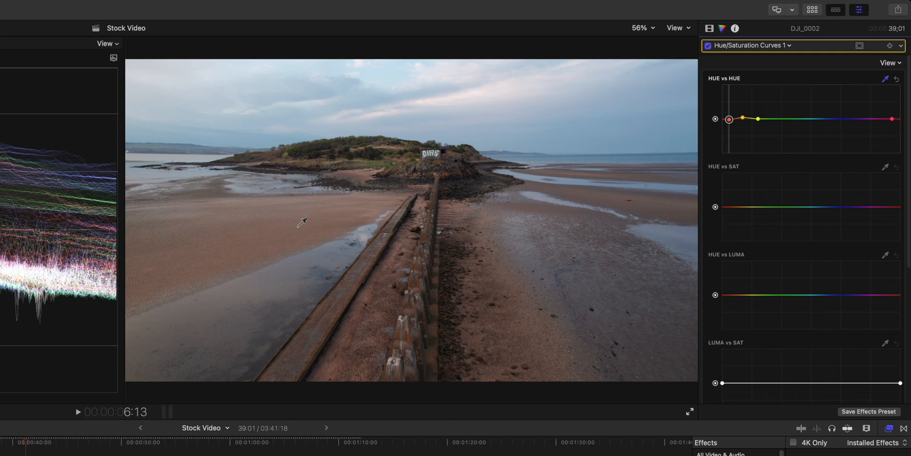
pyautogui.moveTo(726, 118); pyautogui.dragTo(727, 118)
# Raise the saturation of the sampled yellow-green of the island, the blue near the horizon and the sand's red-orange on the Hue vs Sat curve.
pyautogui.click(886, 167)
pyautogui.click(374, 156)
pyautogui.moveTo(757, 206); pyautogui.dragTo(757, 184)
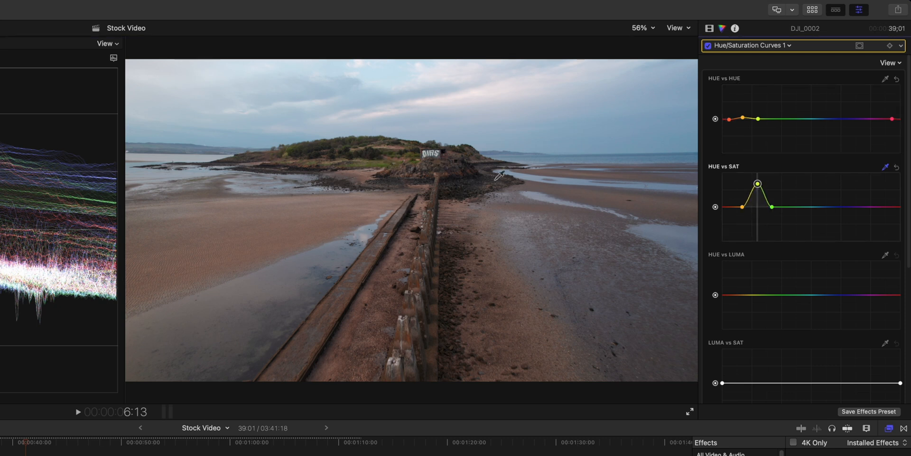
pyautogui.click(599, 139)
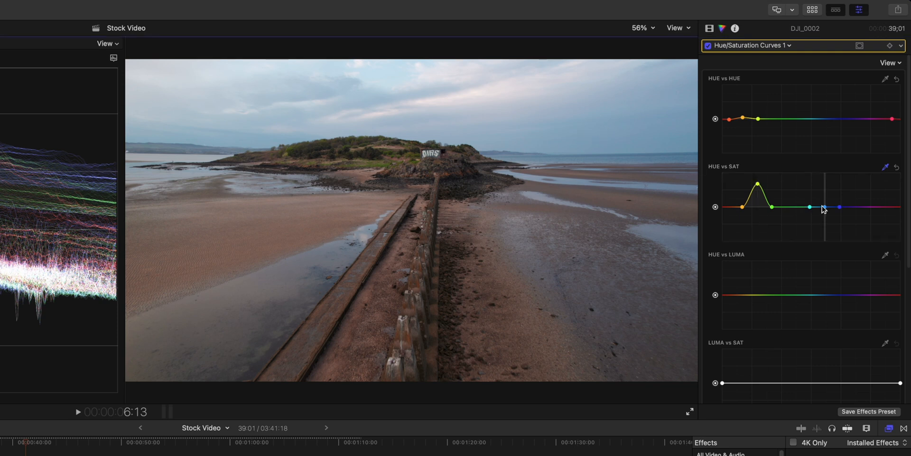
pyautogui.moveTo(824, 210); pyautogui.dragTo(825, 197)
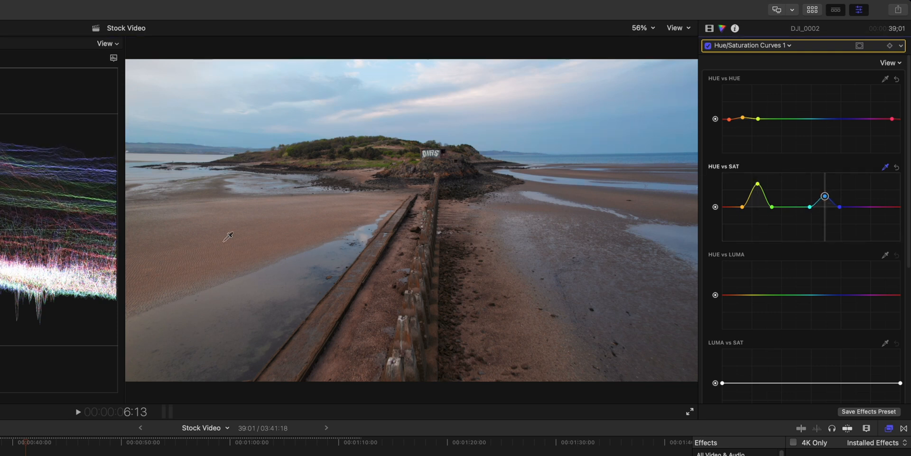
pyautogui.click(671, 238)
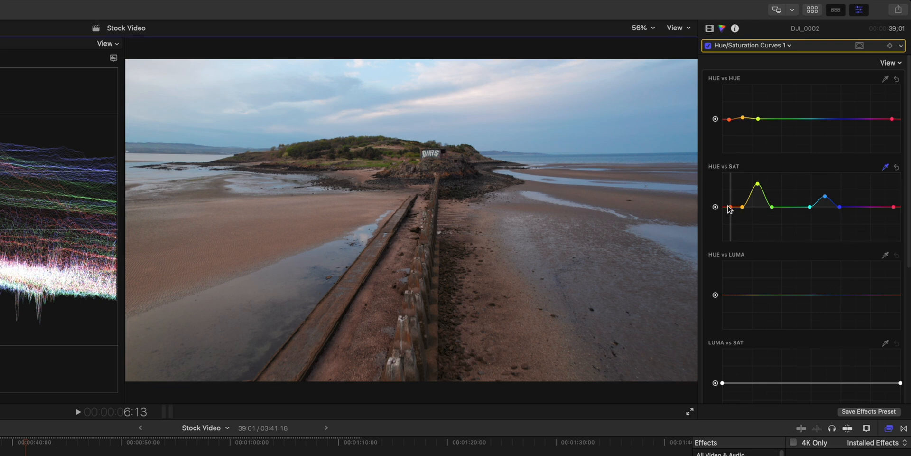
pyautogui.moveTo(729, 207); pyautogui.dragTo(731, 199)
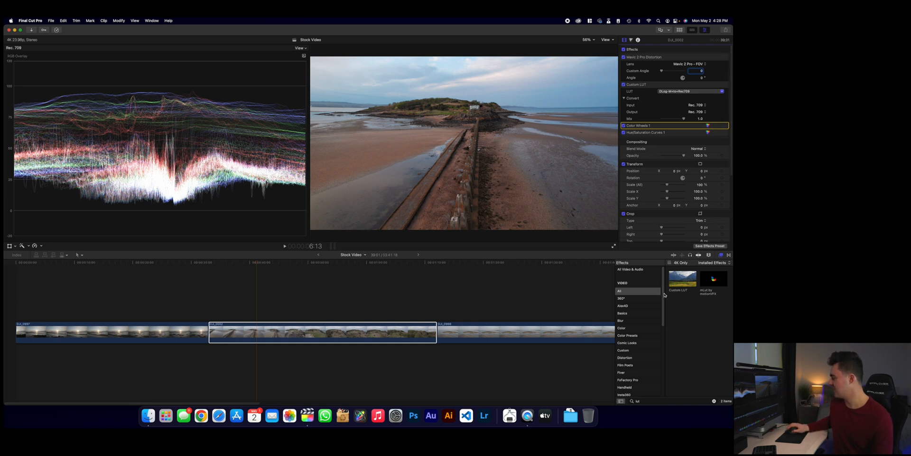
# Add a second Custom LUT to the DJI_0002 clip, set it to POCKET_FALL_VIBES and reduce its mix to 0.79.
pyautogui.click(363, 324)
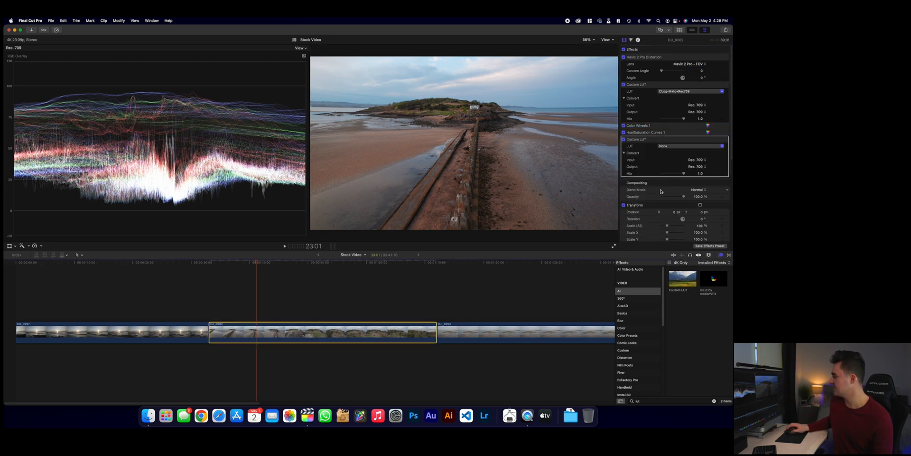
pyautogui.click(665, 147)
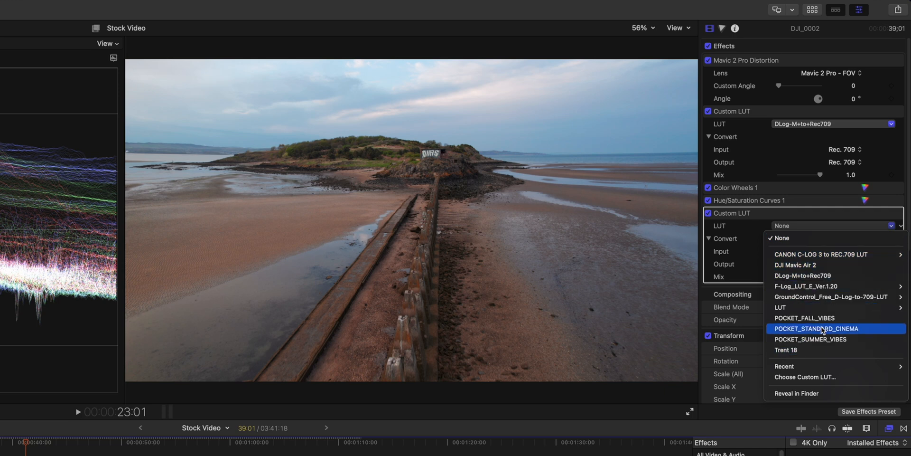
pyautogui.click(795, 318)
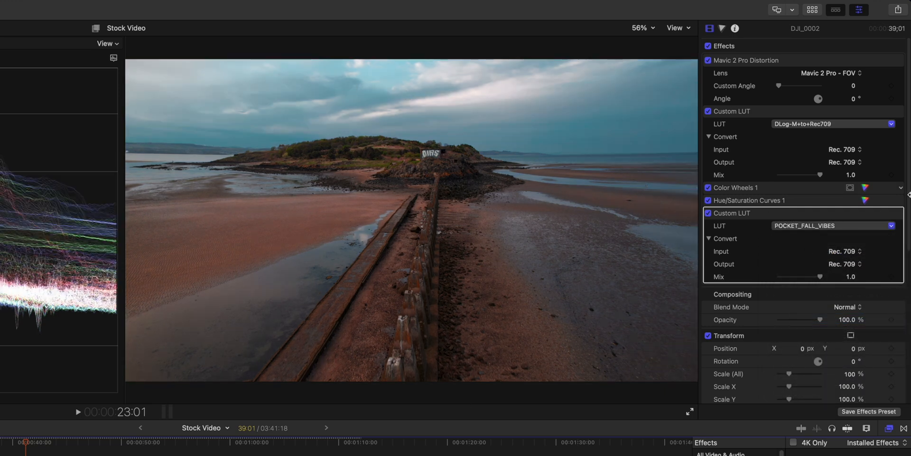
pyautogui.moveTo(798, 277); pyautogui.dragTo(810, 281)
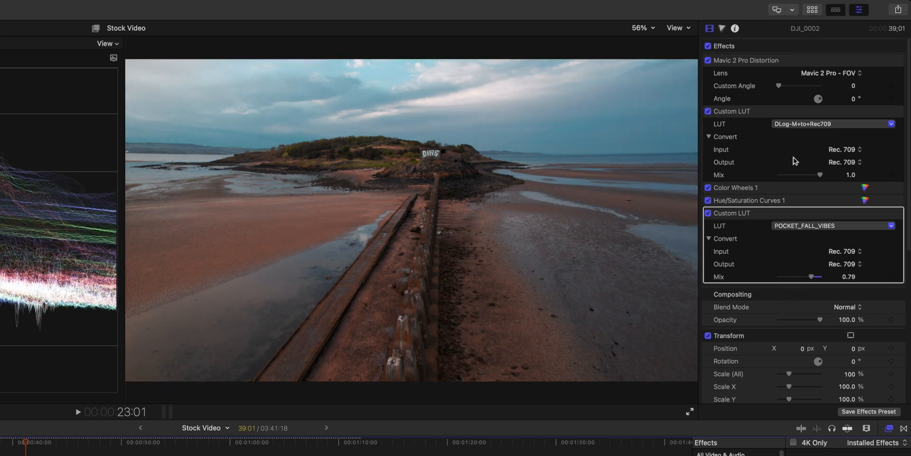
# Compare the clip with and without the POCKET_FALL_VIBES LUT, leaving the LUT enabled.
pyautogui.click(709, 214)
pyautogui.click(709, 213)
pyautogui.click(709, 214)
pyautogui.click(709, 214)
pyautogui.click(709, 213)
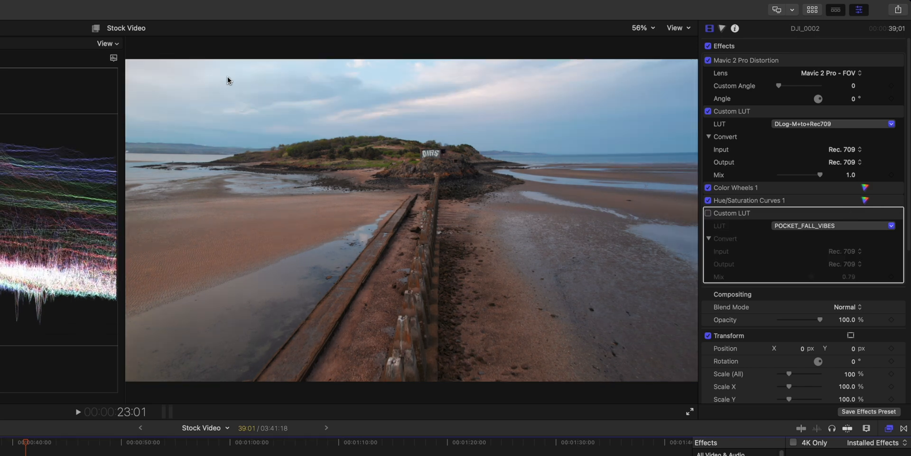
pyautogui.click(709, 214)
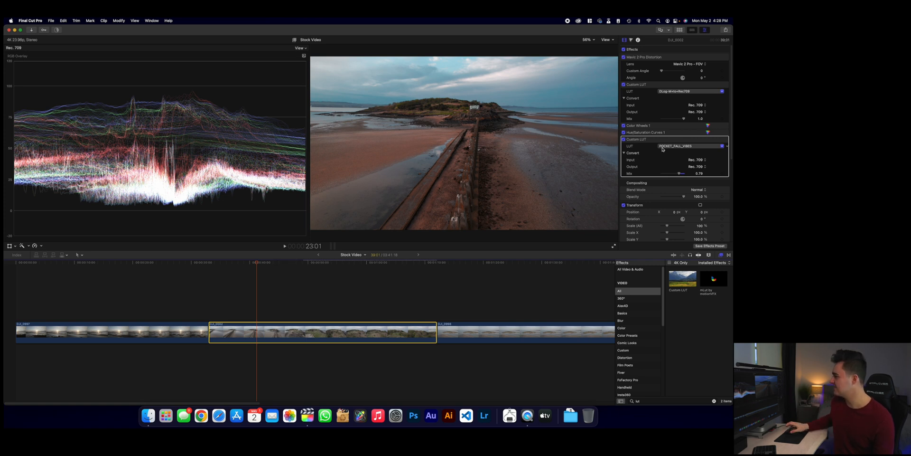
# Compare the clip with all effects off and on, on the still frame and during playback from its start, leaving them enabled.
pyautogui.click(623, 49)
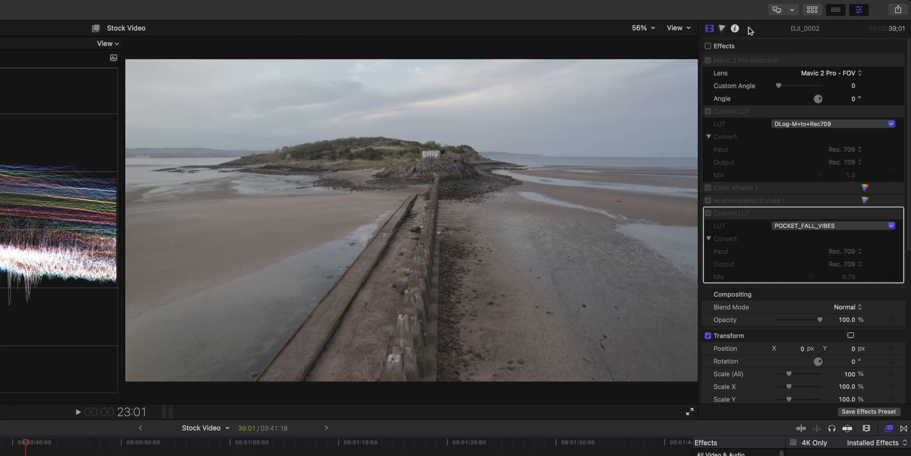
pyautogui.click(708, 46)
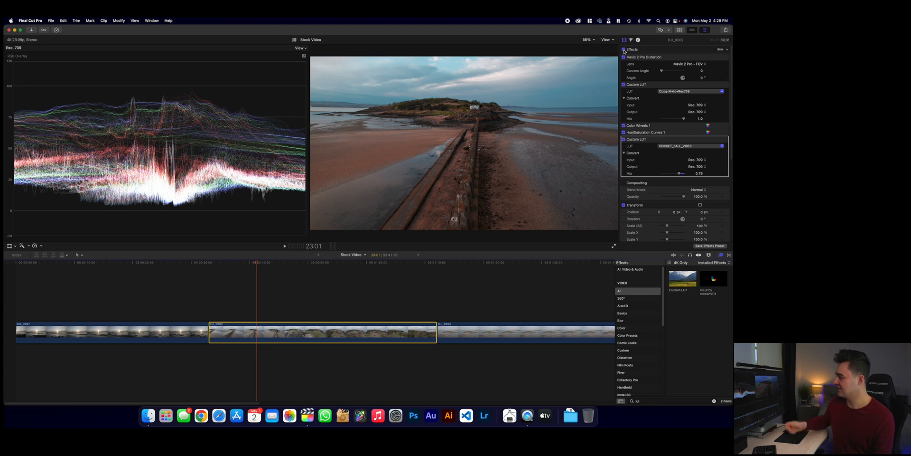
pyautogui.click(228, 298)
pyautogui.press('space')
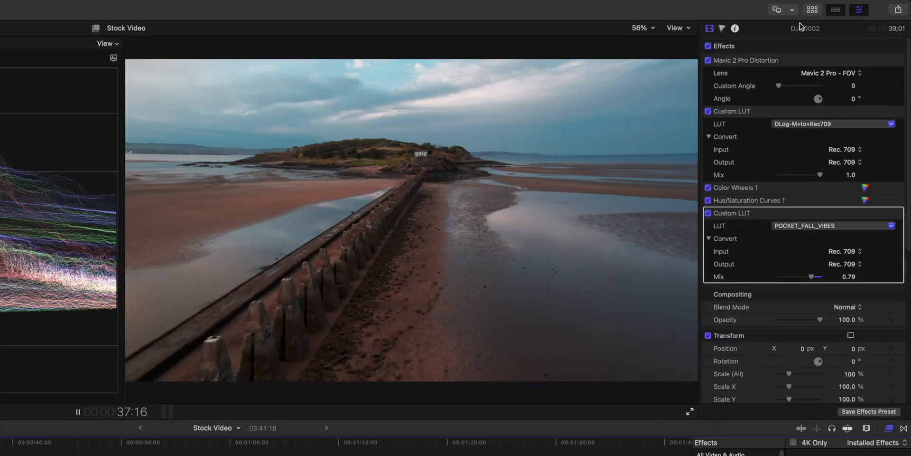
pyautogui.click(709, 46)
pyautogui.click(709, 46)
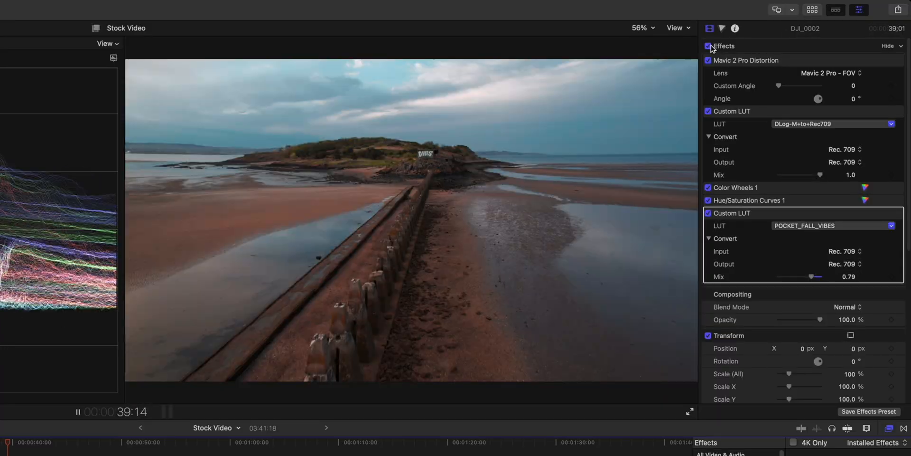
pyautogui.click(709, 46)
pyautogui.click(709, 46)
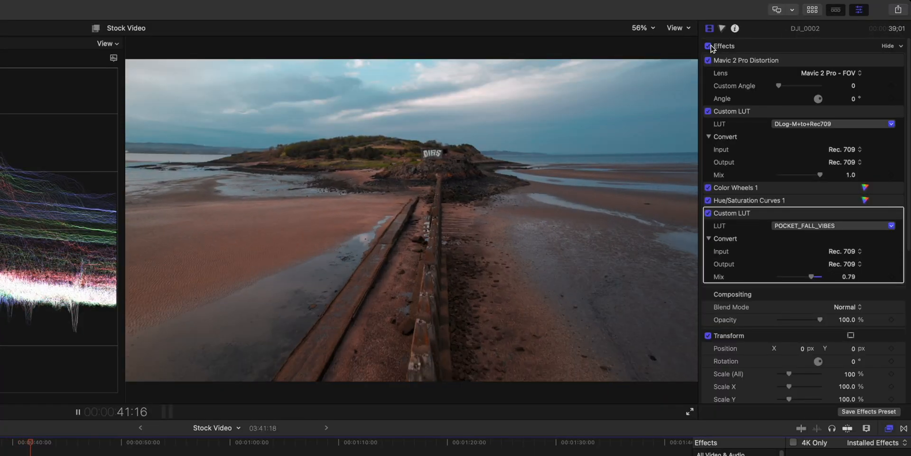